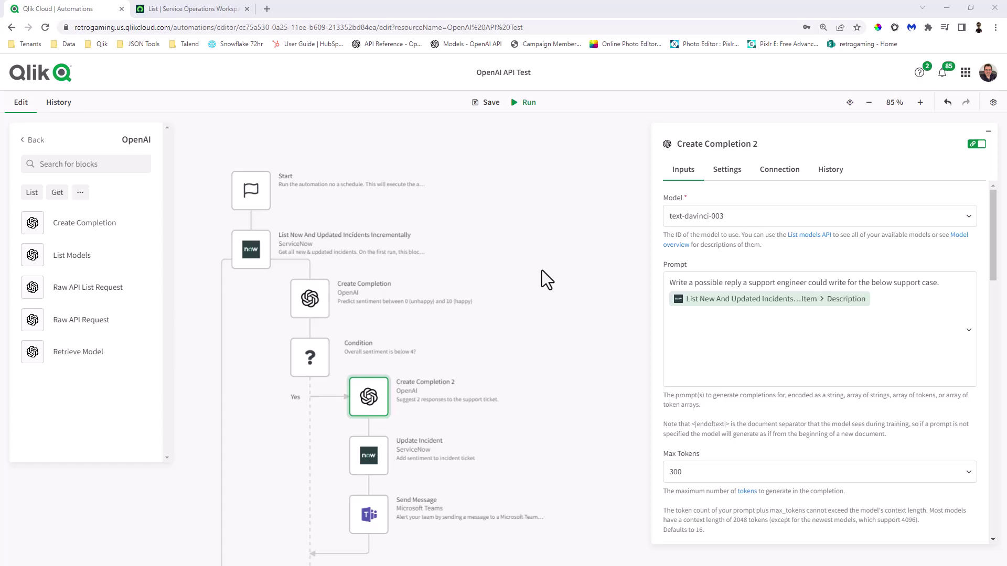
Review the sentiment and reply-suggestion Create Completion prompts and the Update Incident block's inputs.
left_click(328, 298)
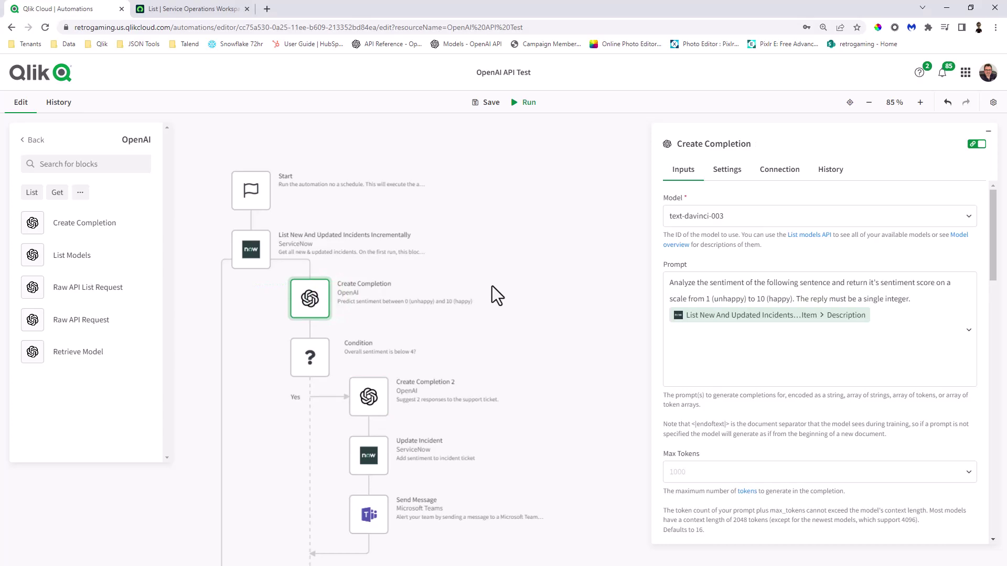
left_click(382, 393)
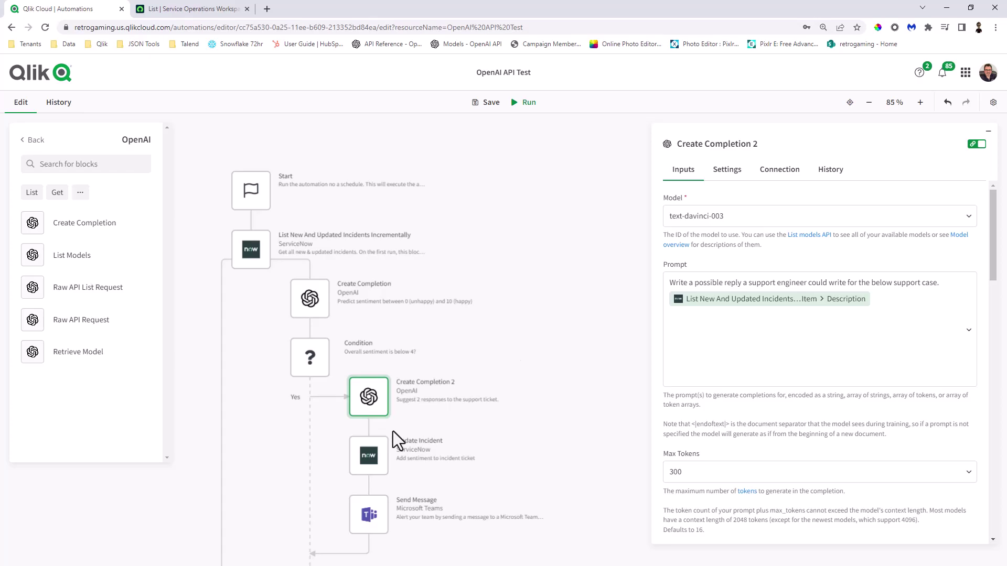
left_click(382, 442)
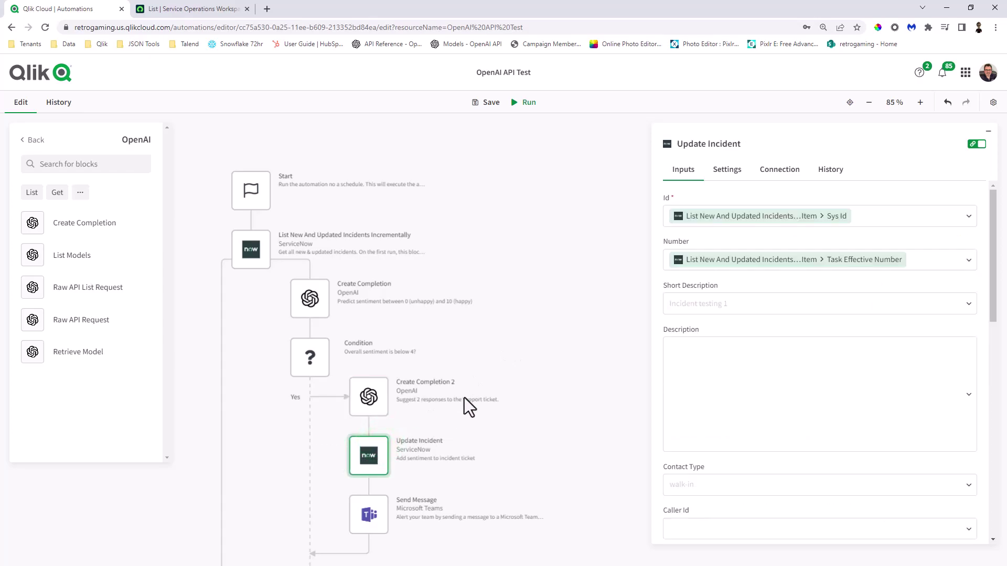
Inspect the Teams Send Message block's content, including incident details and suggested responses for BlendOutput.
scroll(464, 398, "down", 1)
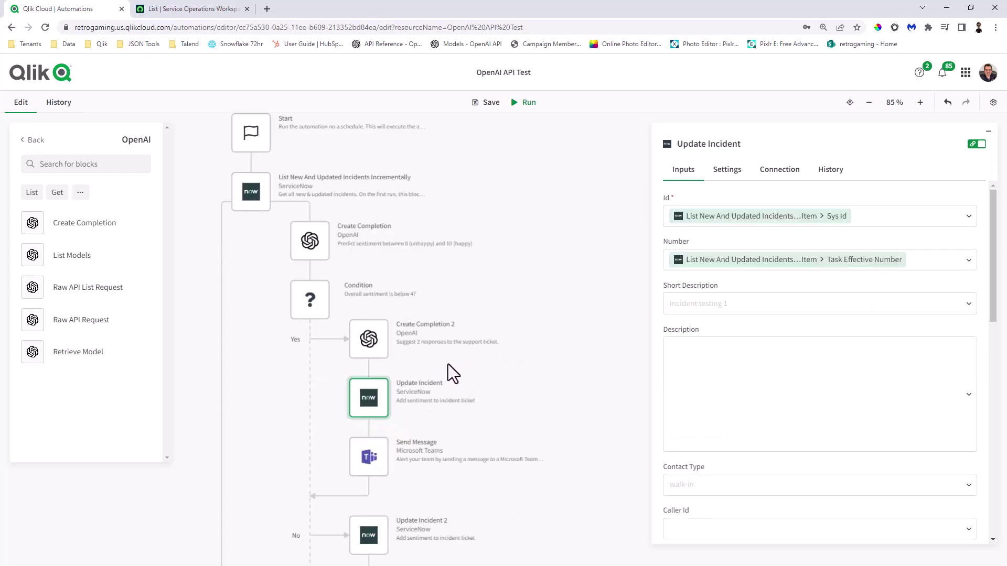
scroll(448, 364, "down", 2)
left_click(380, 344)
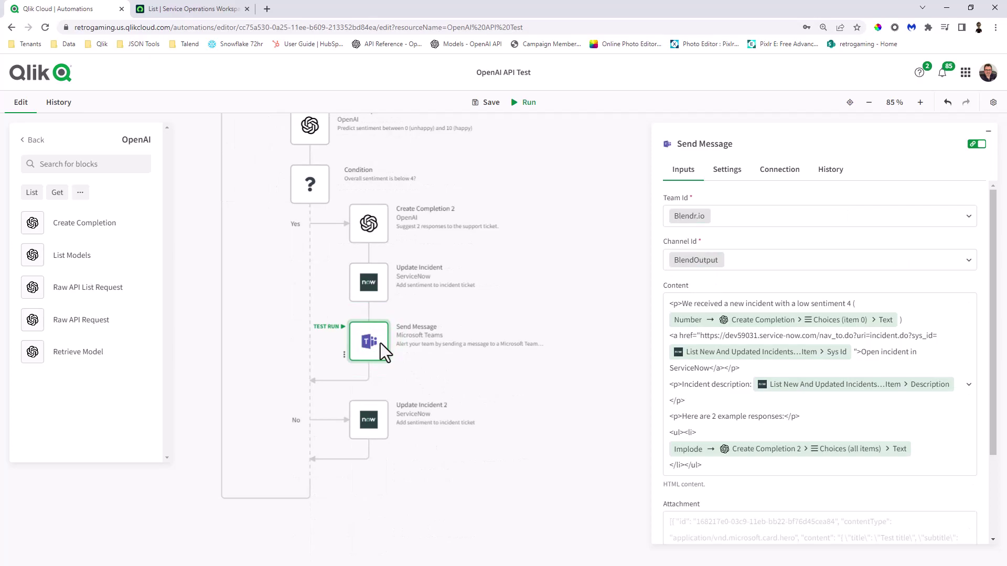
scroll(446, 347, "up", 4)
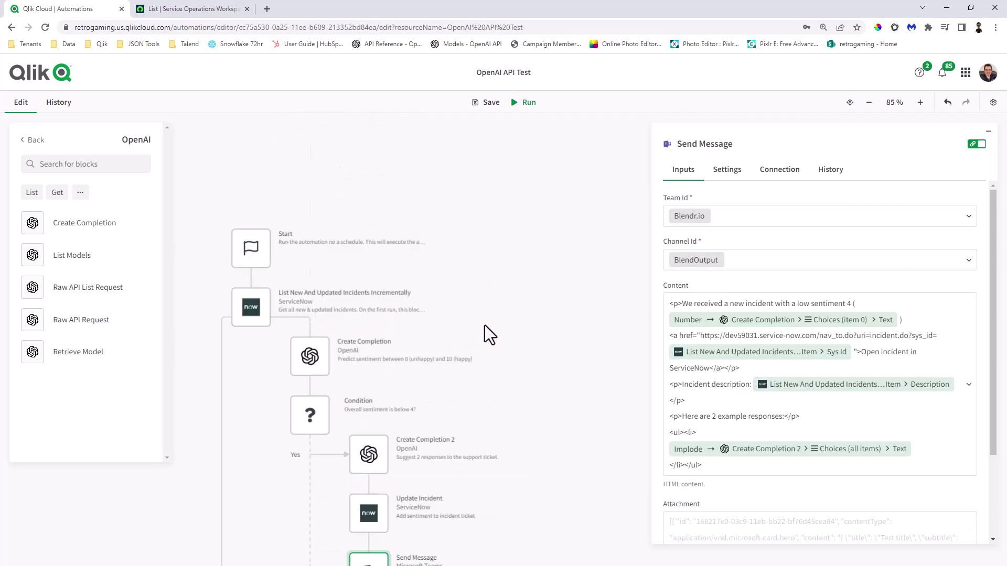
scroll(484, 326, "down", 1)
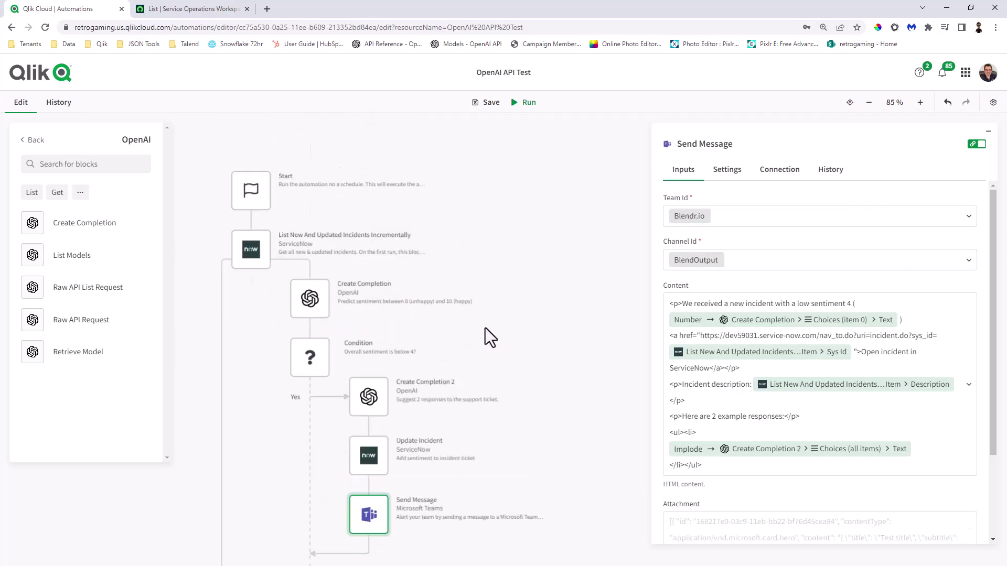
Start a new ServiceNow incident with short description and description 'computer keeps crashing and rebooting'.
left_click(220, 9)
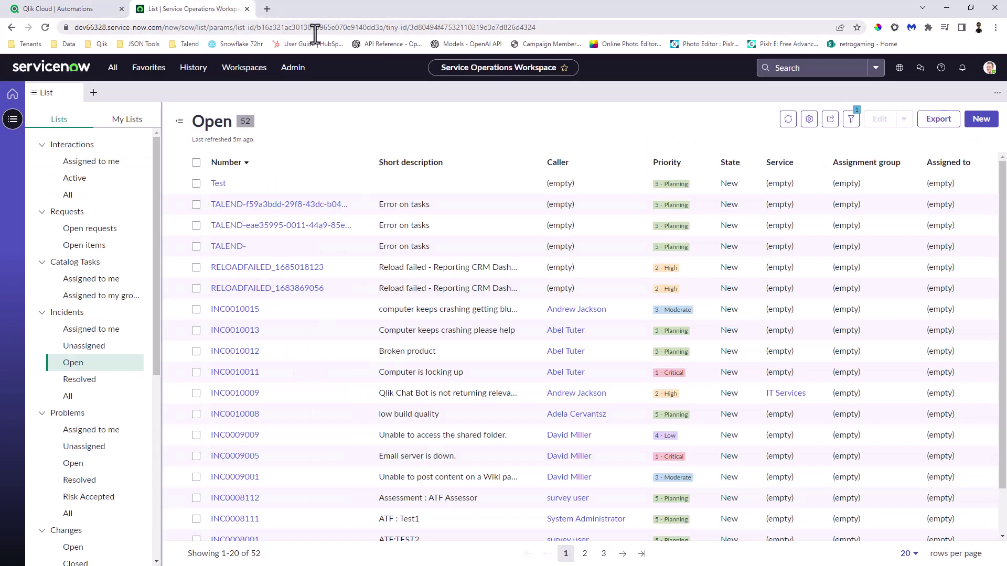
left_click(980, 120)
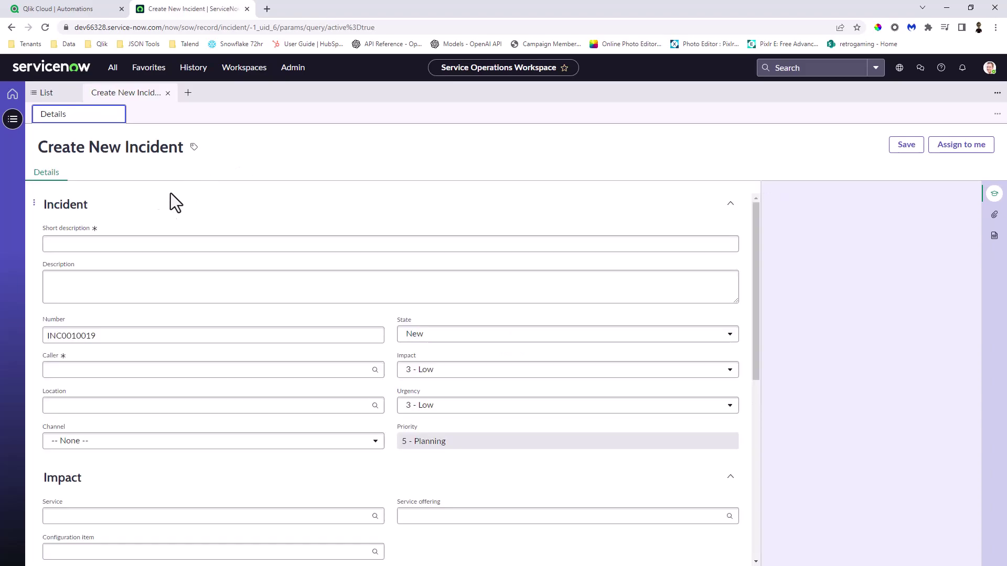
left_click(145, 242)
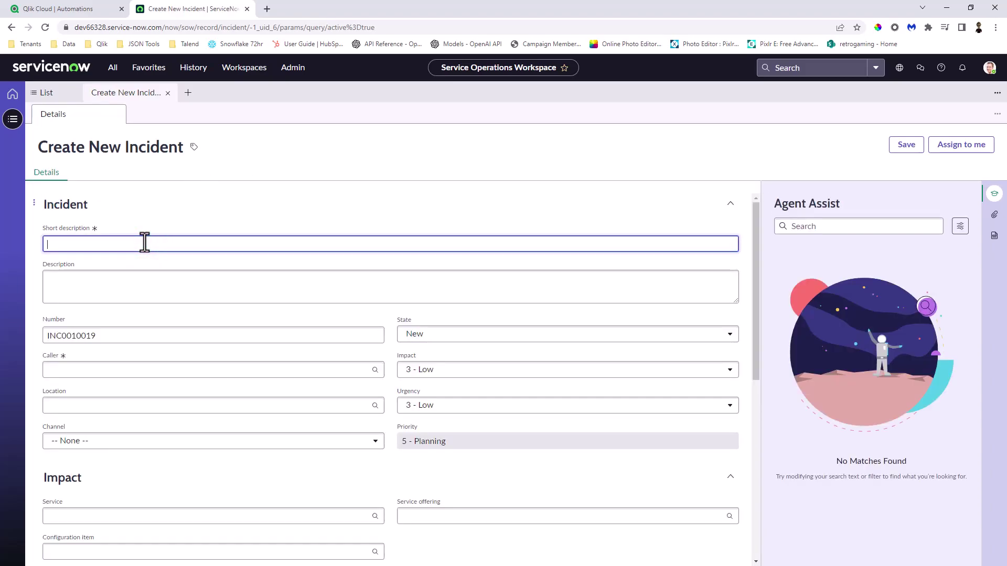
type("computer keeps crashing and rebooting")
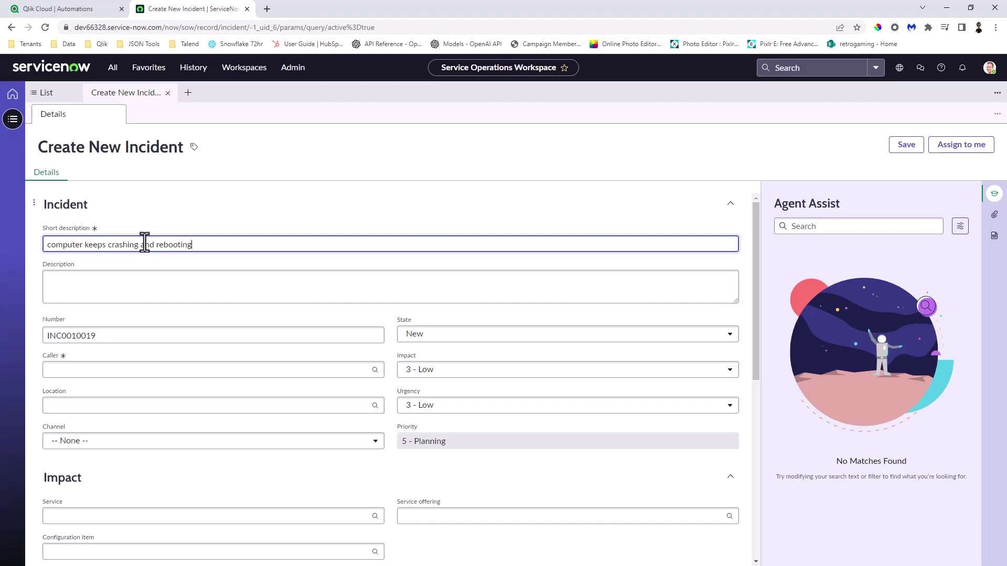
key("ctrl+a")
key("ctrl+c")
left_click(121, 275)
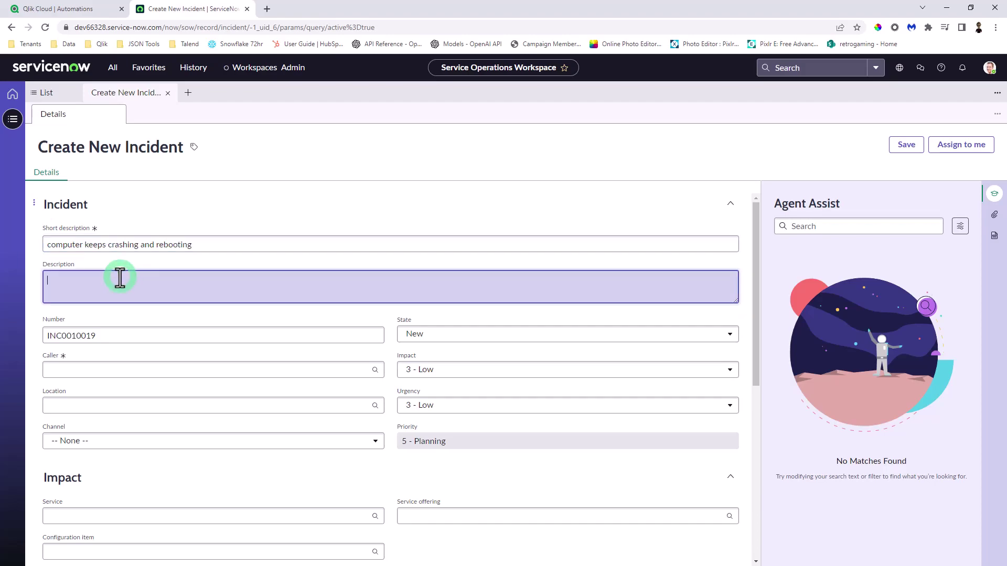
key("ctrl+v")
Pick a caller, set Channel to Chat and Impact to 1 - High, and save the incident.
left_click(103, 368)
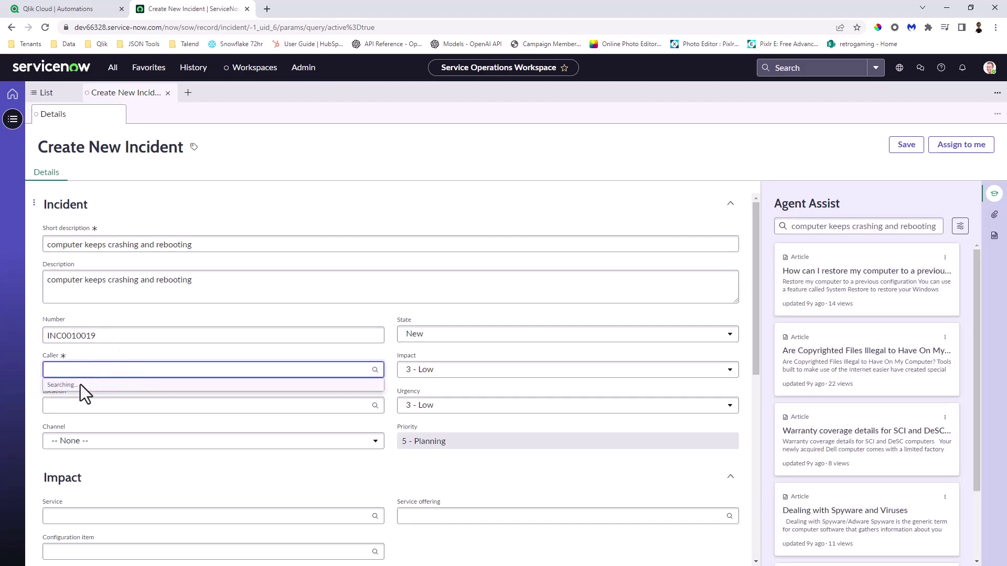
left_click(79, 405)
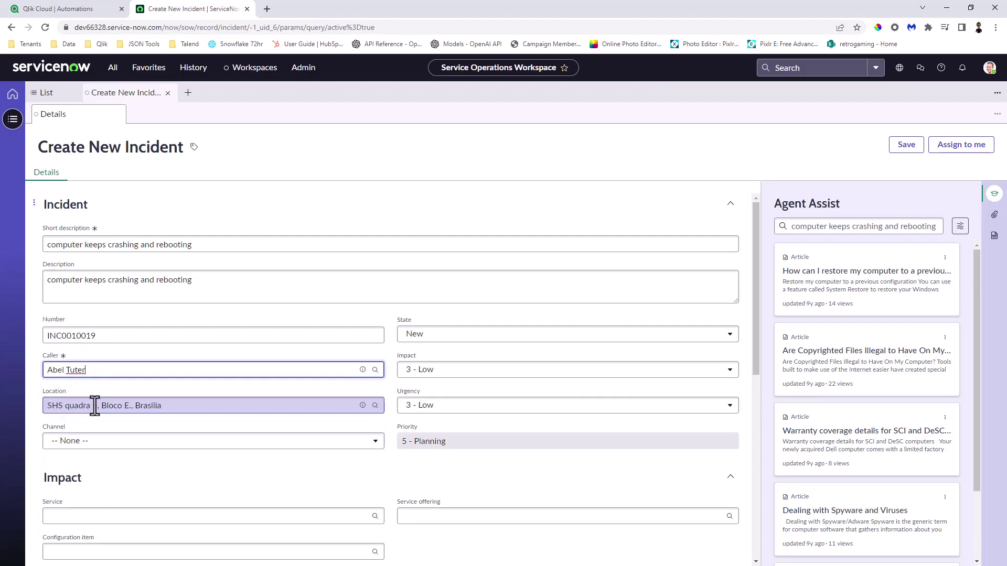
scroll(102, 429, "down", 1)
left_click(97, 391)
left_click(85, 418)
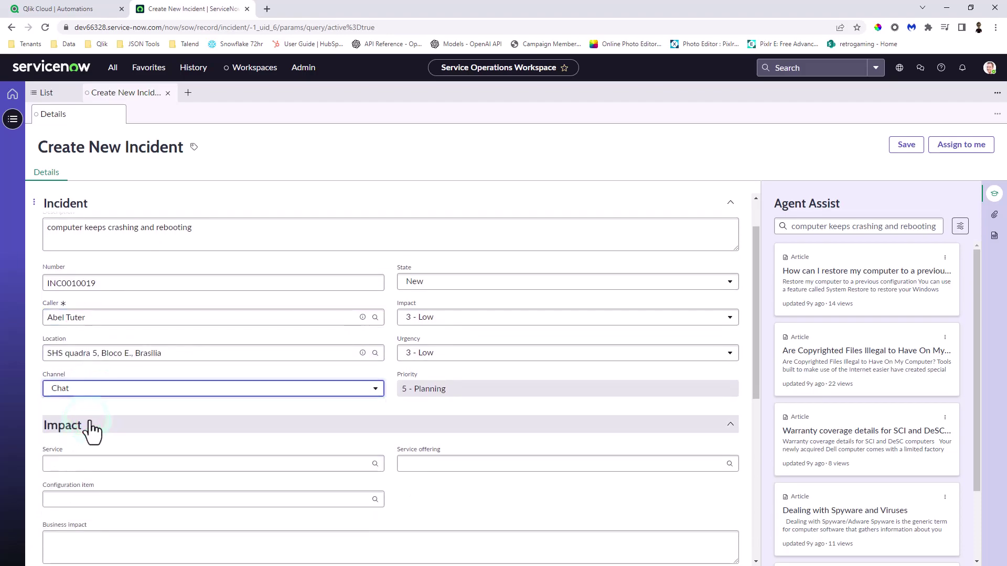
left_click(472, 317)
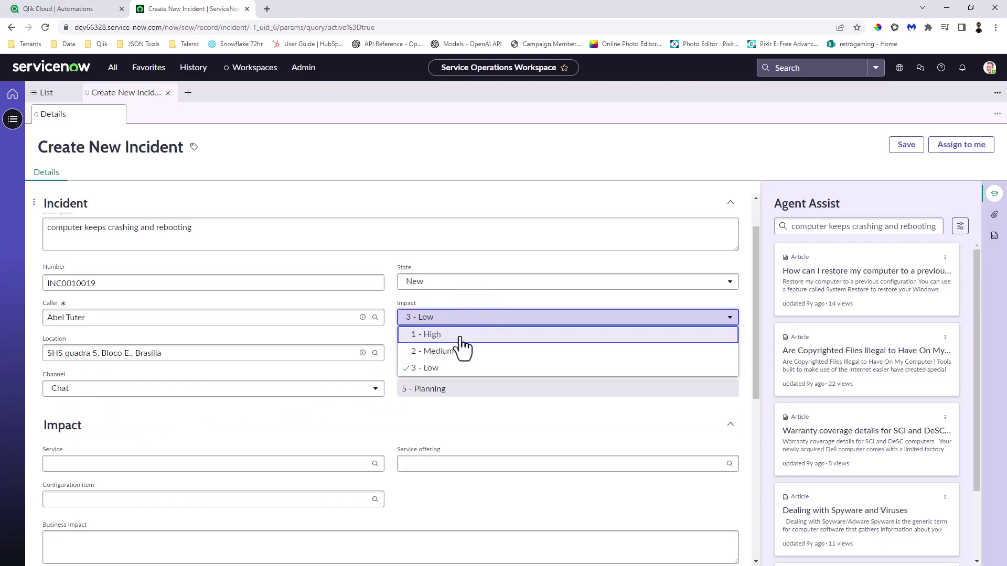
left_click(460, 334)
left_click(908, 148)
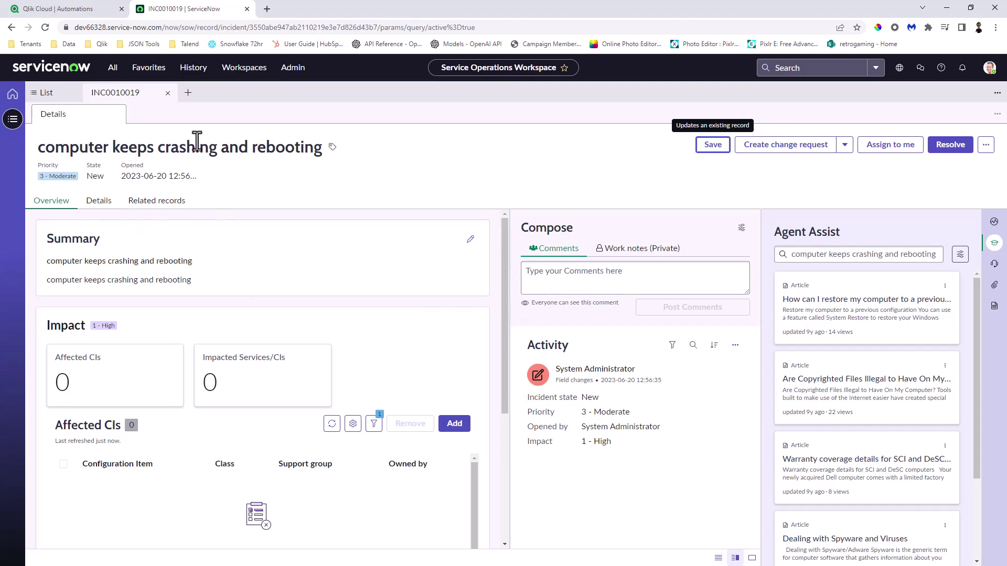
left_click(90, 14)
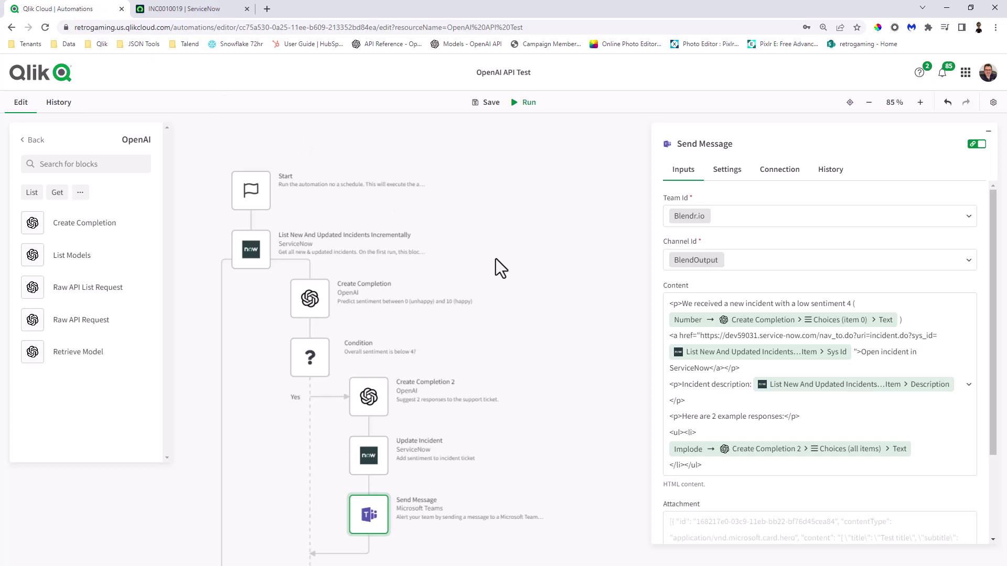
Keep the Start block's Run Mode at Manual and run the automation.
left_click(262, 199)
left_click(713, 224)
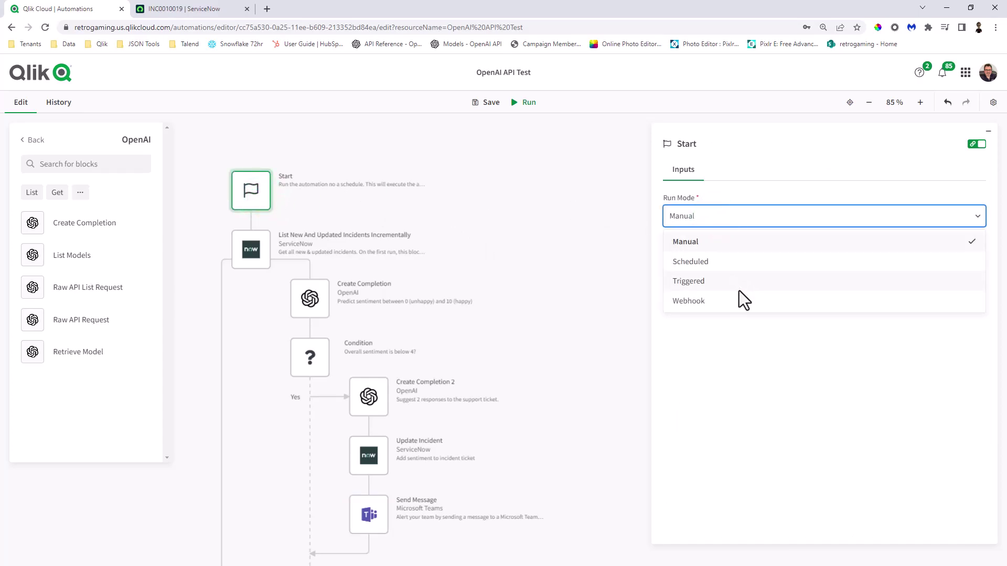
left_click(567, 197)
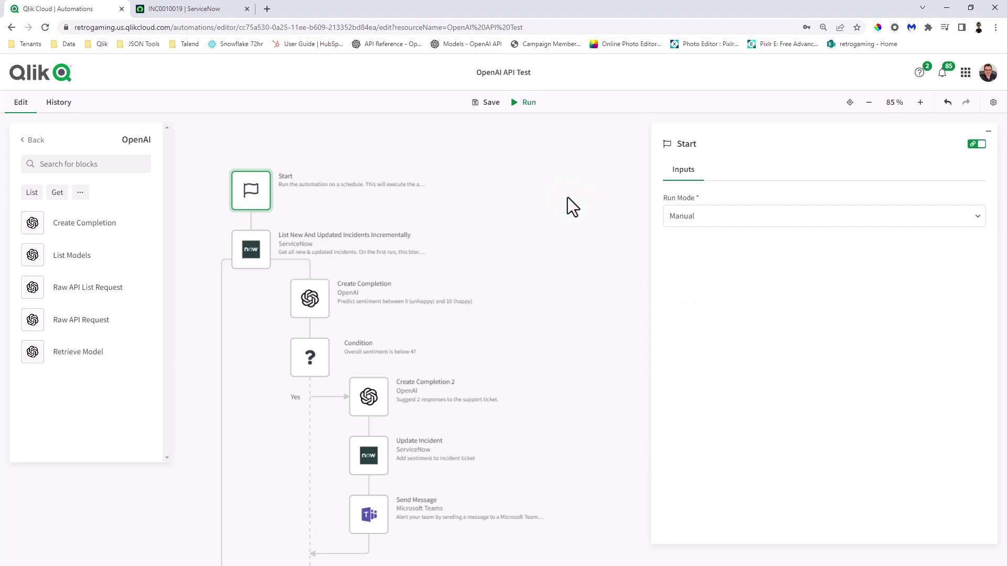
left_click(529, 112)
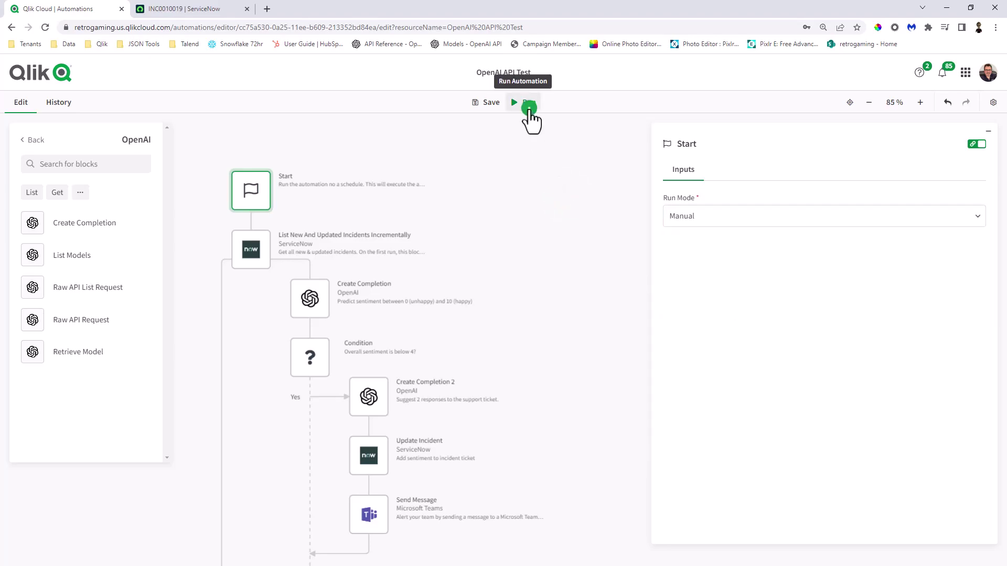
Switch to Microsoft Teams to see the incident alert posted in BlendOutput.
key("alt+Tab")
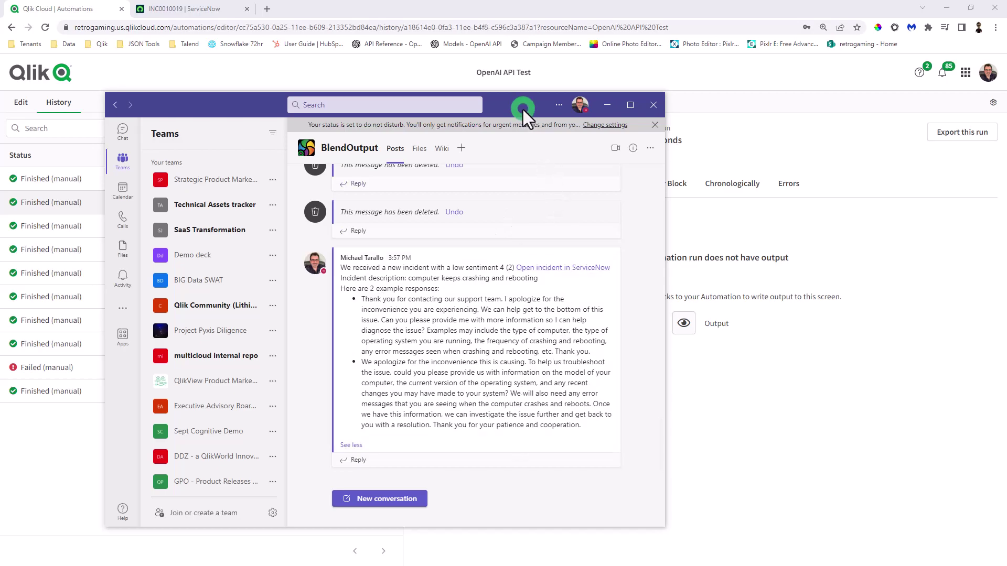
Reload the crashing-computer incident and expand its new comment listing two example responses.
left_click(159, 10)
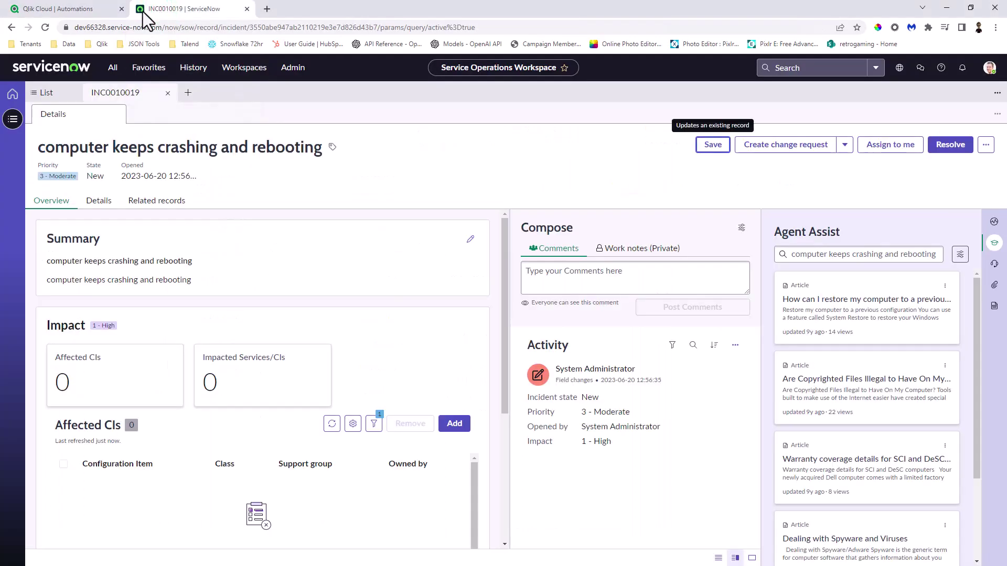
left_click(44, 27)
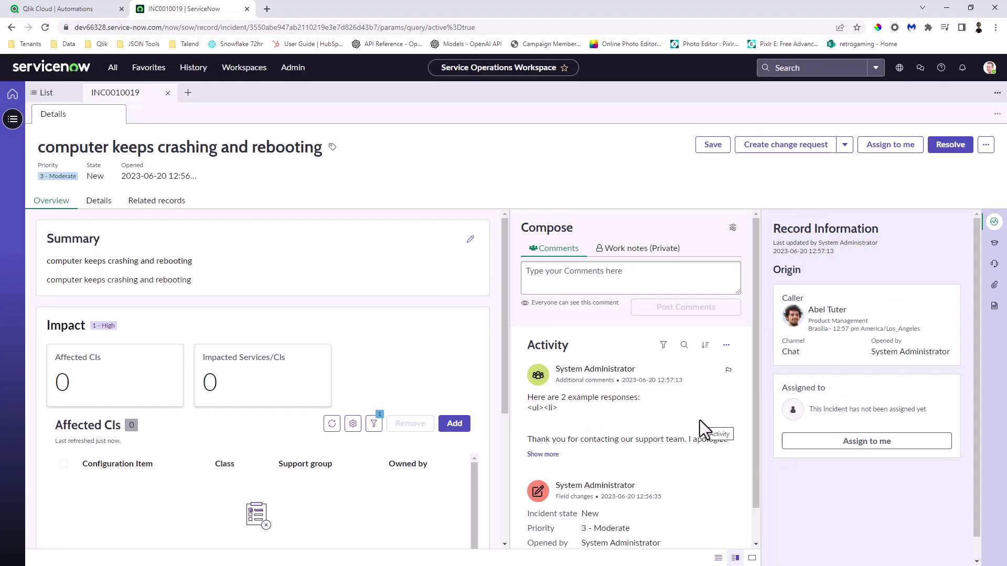
scroll(682, 399, "down", 1)
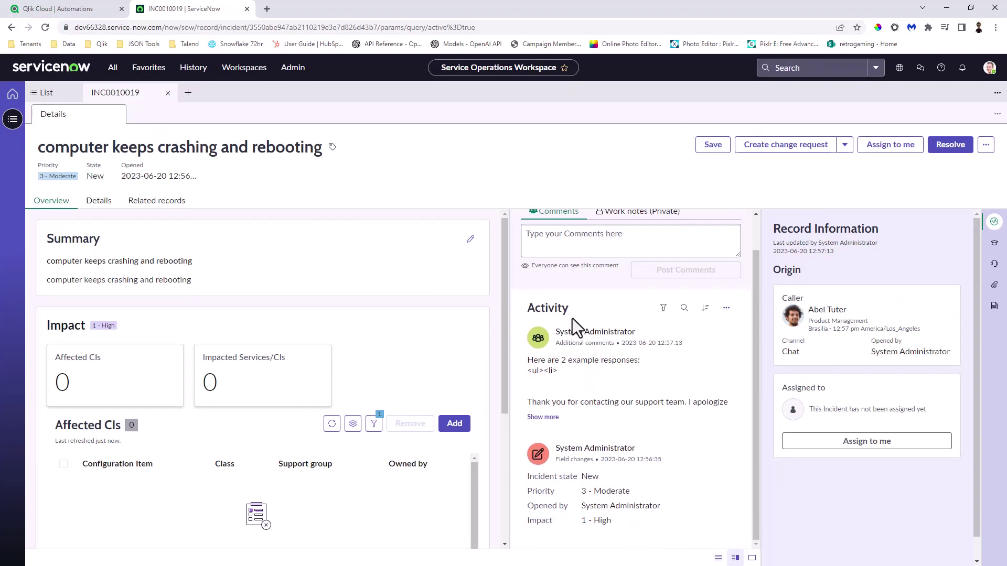
left_click(542, 417)
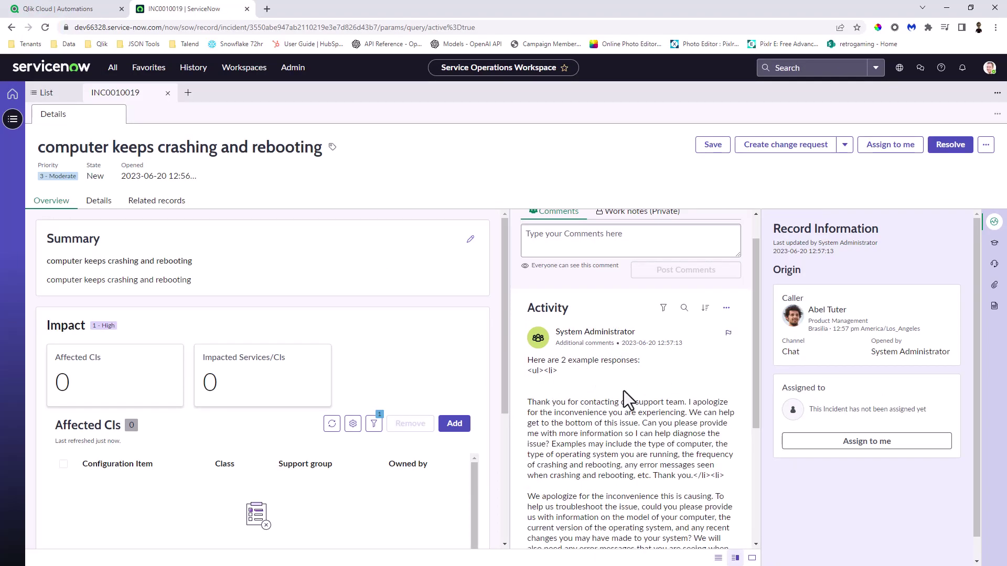
scroll(626, 391, "down", 3)
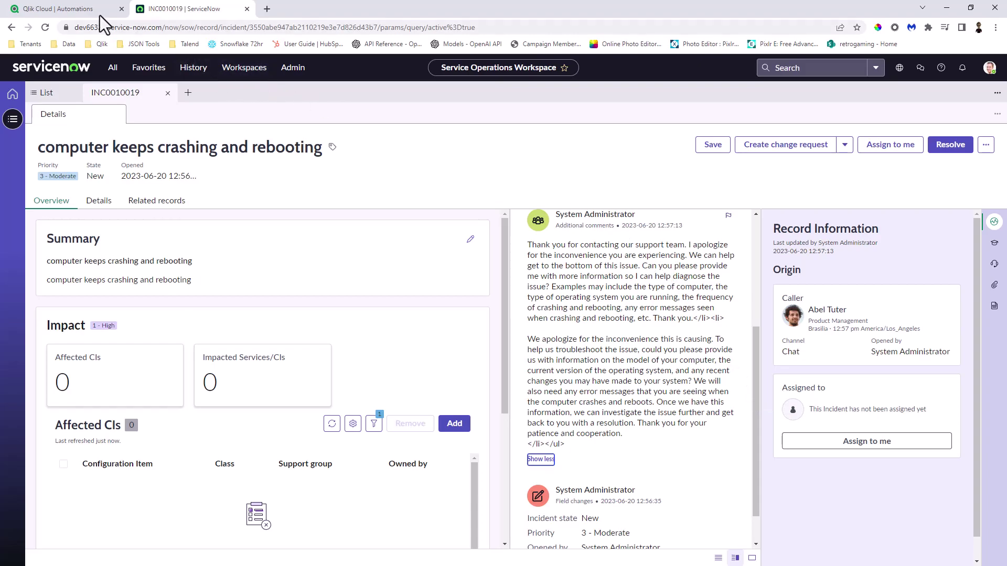
left_click(73, 11)
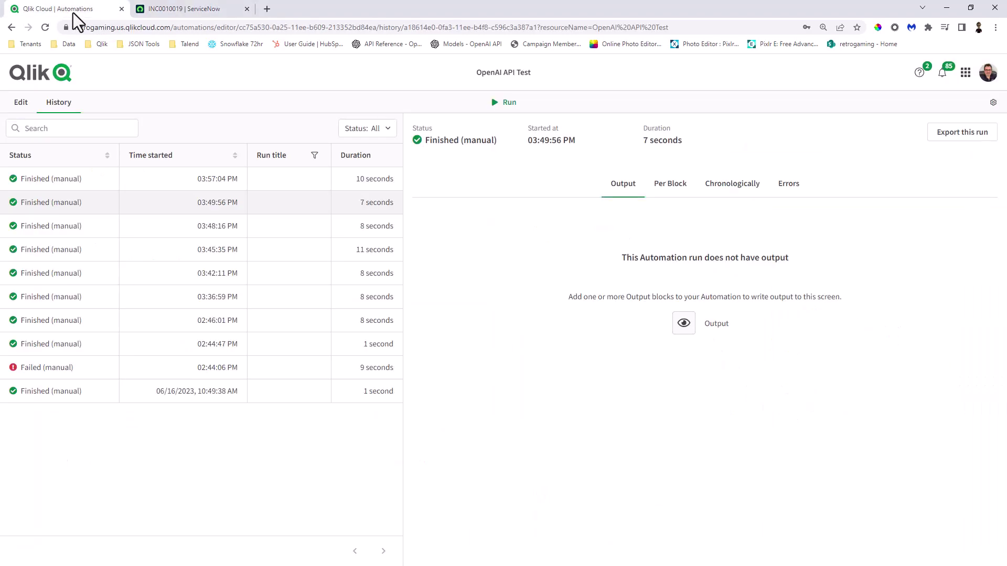
left_click(22, 105)
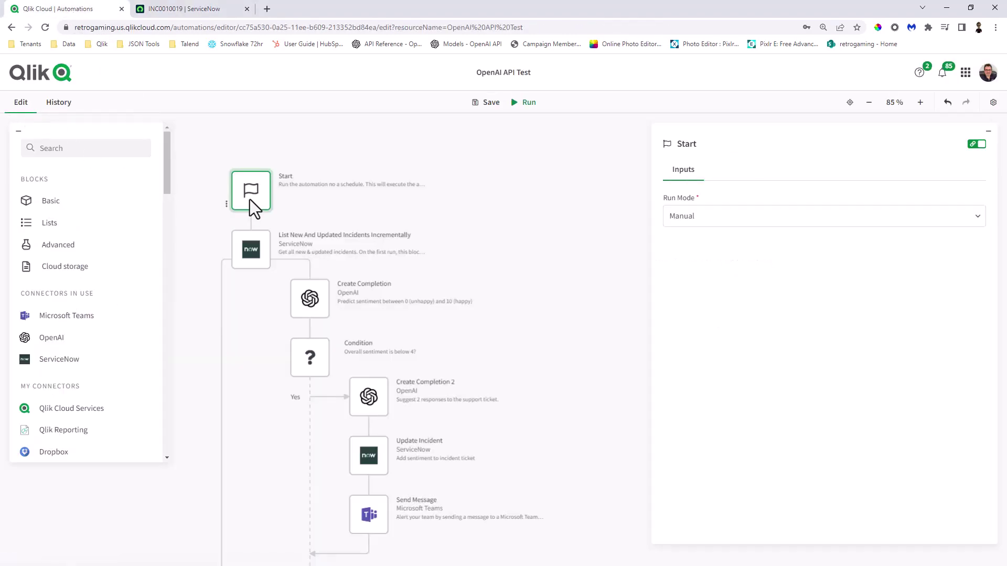
left_click(250, 247)
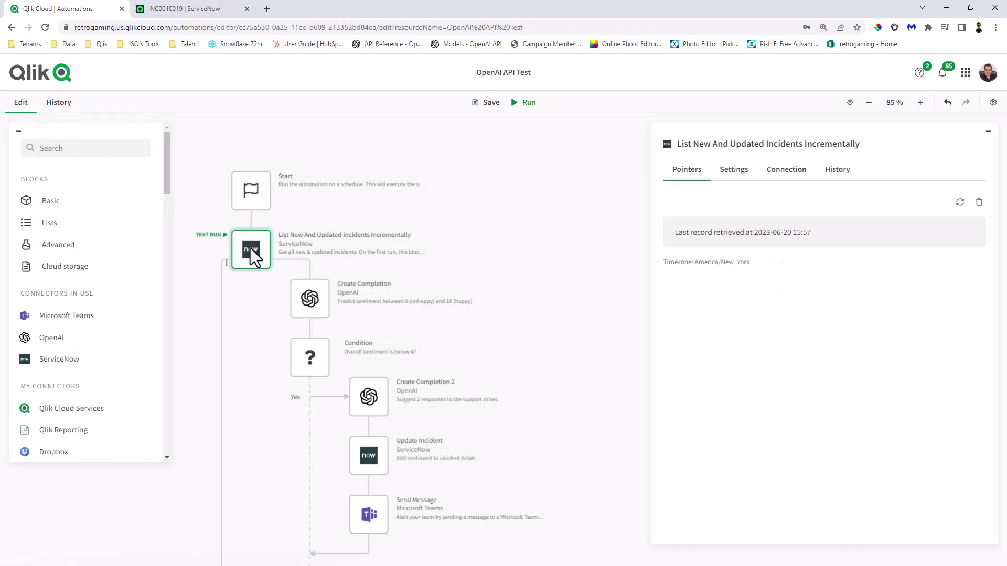
left_click(120, 361)
scroll(131, 304, "down", 10)
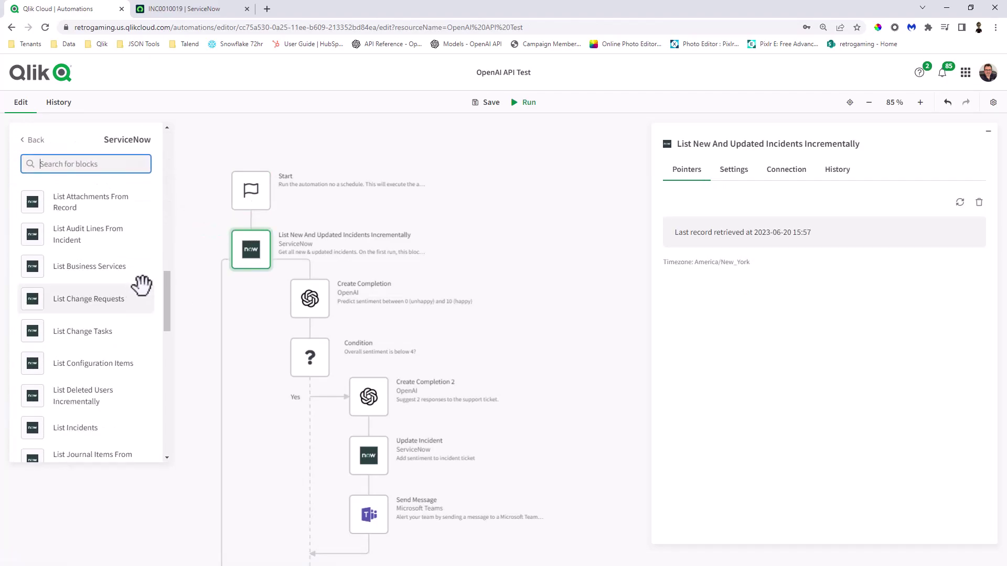
mouse_move(738, 243)
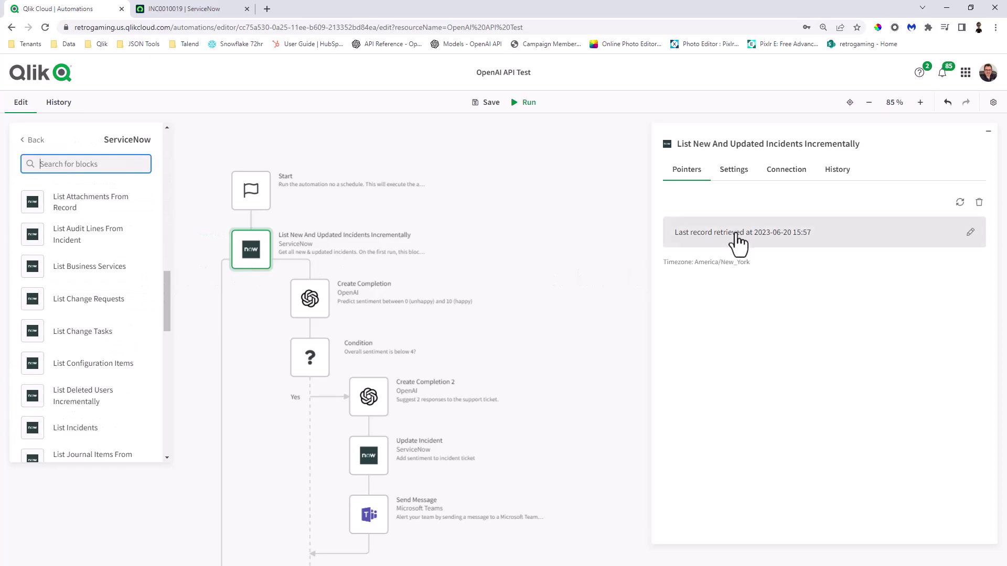
Check Create Completion's OpenAI connection unchanged, then view its text-davinci-003 1-to-10 sentiment prompt.
left_click(313, 300)
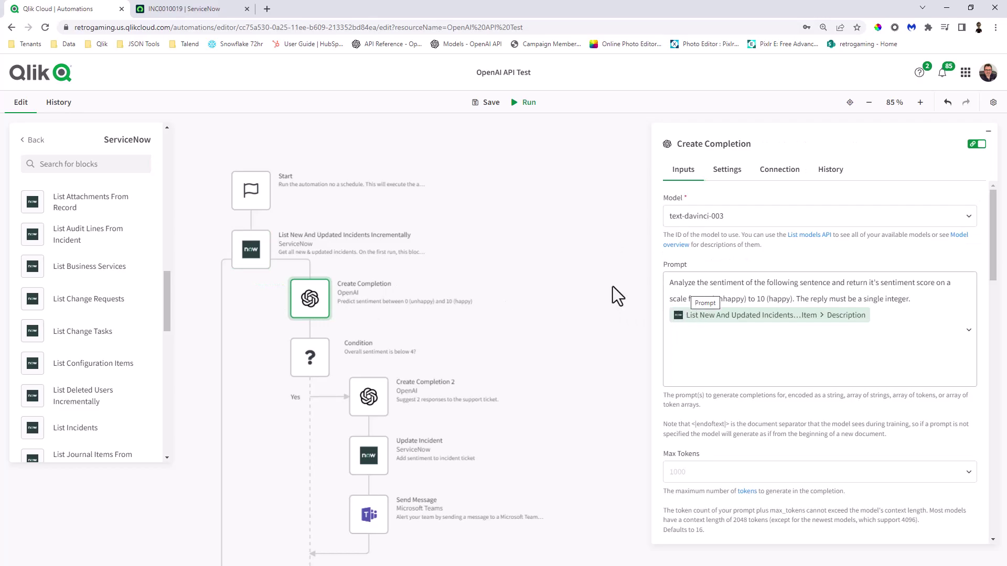
left_click(42, 143)
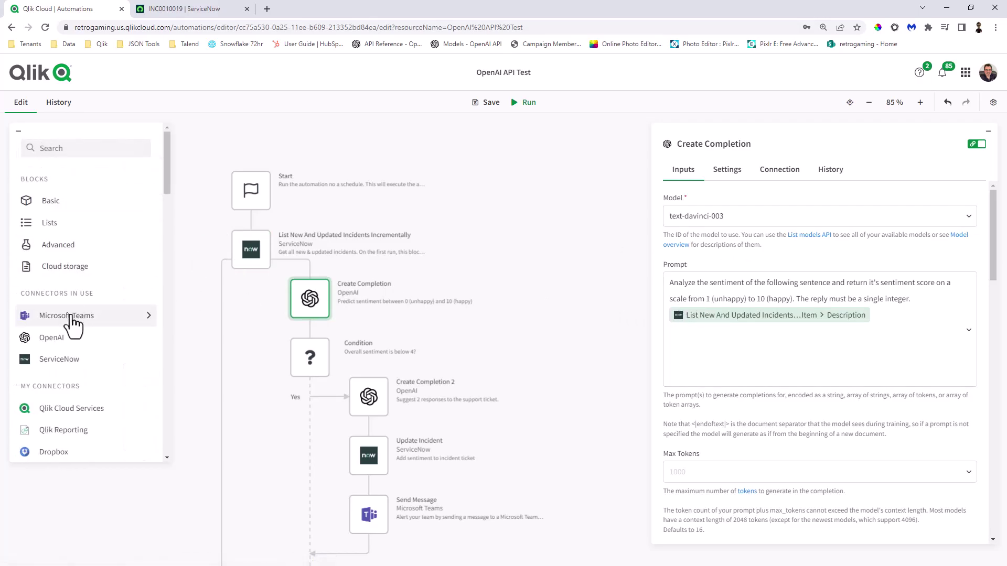
left_click(63, 351)
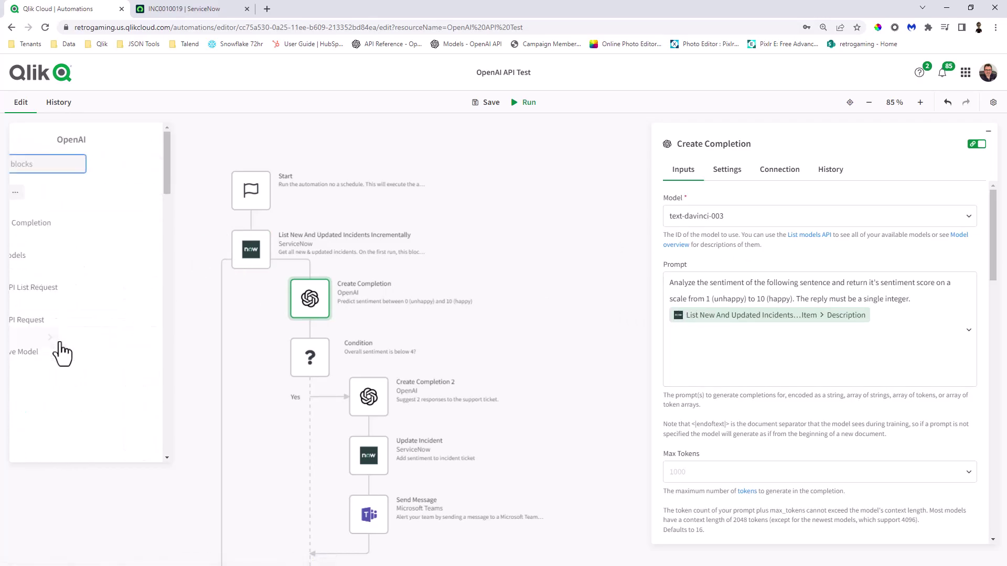
left_click(789, 177)
left_click(950, 212)
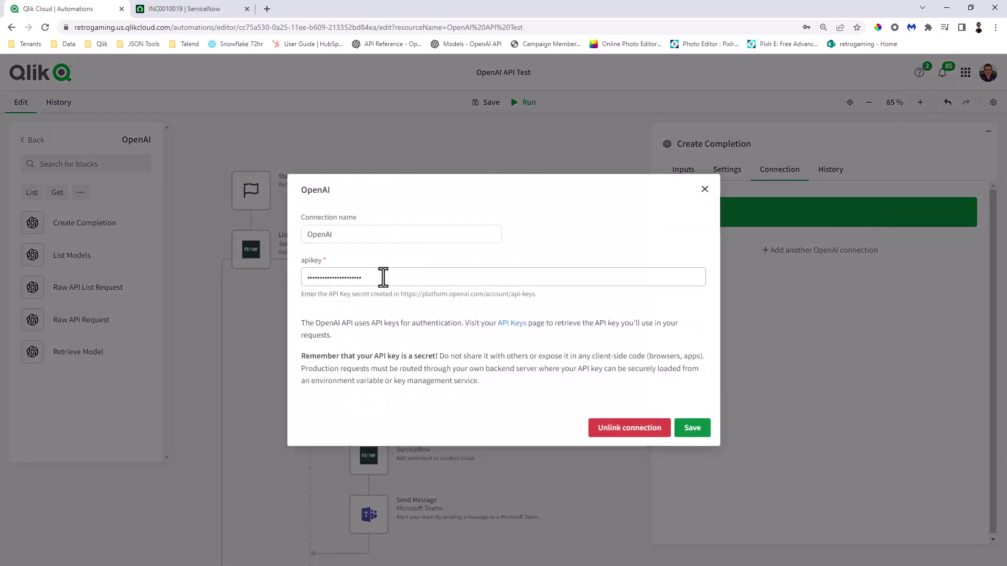
left_click(705, 189)
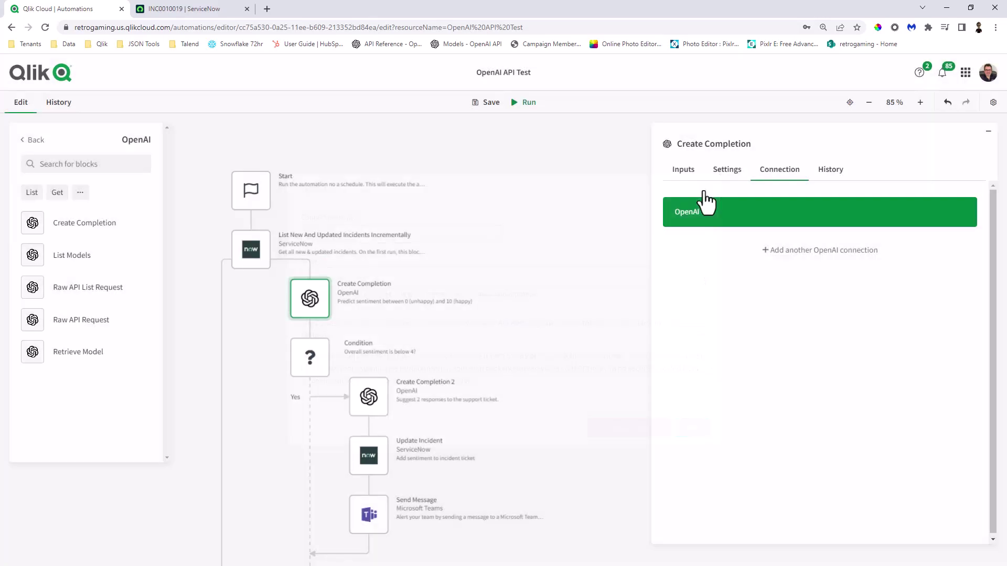
left_click(684, 172)
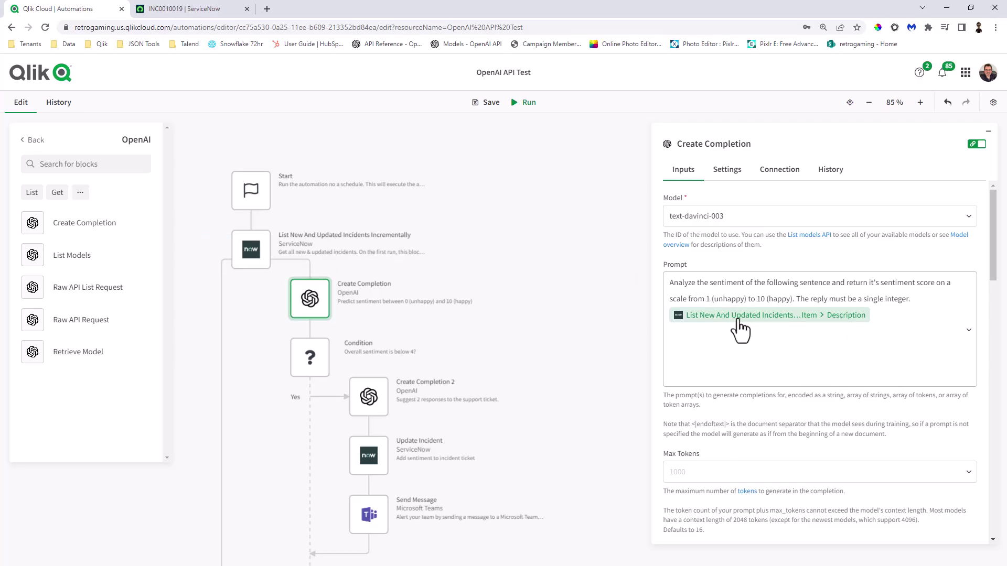
Check the last returned sentiment score in History, then view the Condition testing score less than 4.
left_click(830, 170)
scroll(756, 329, "down", 3)
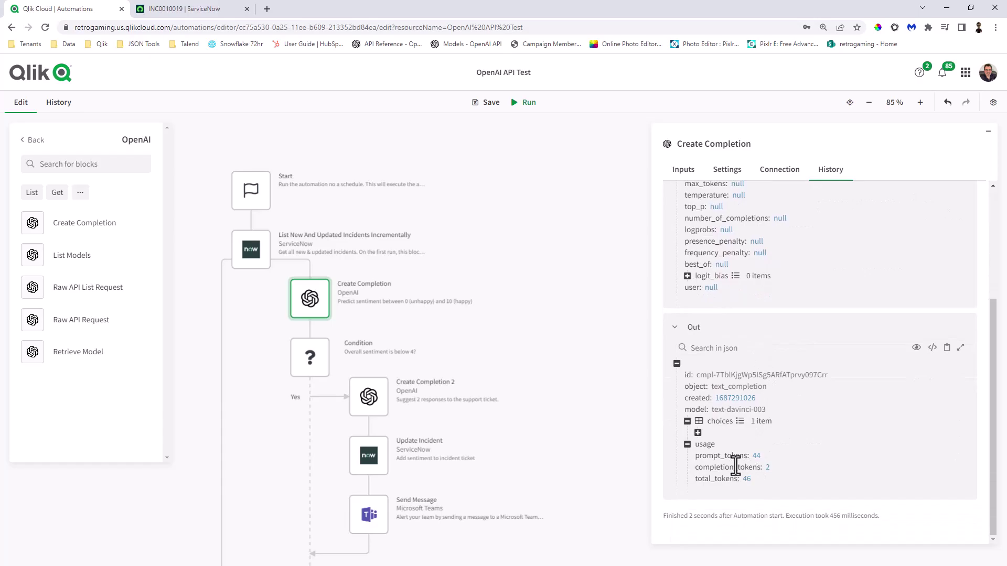
left_click(698, 433)
scroll(731, 451, "down", 1)
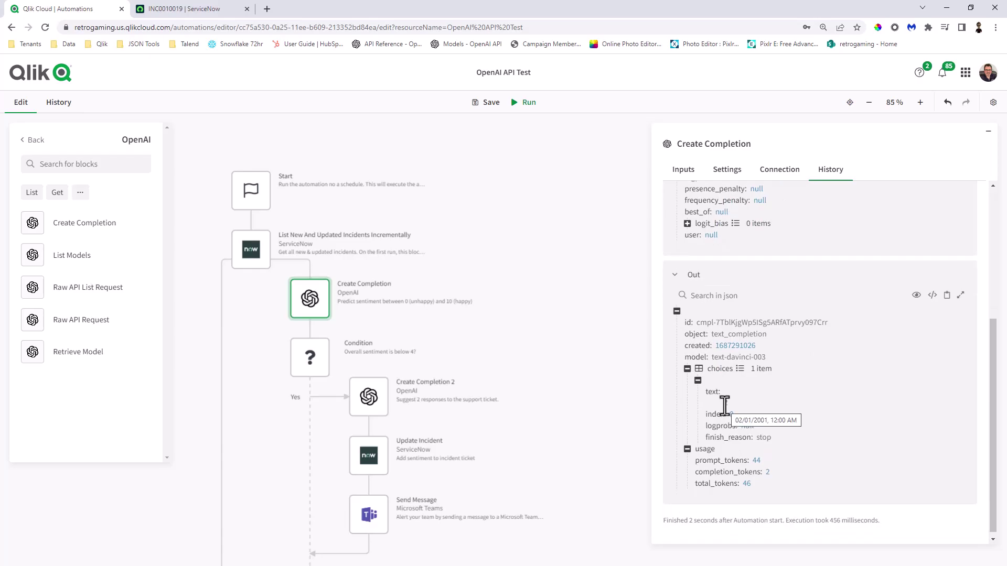
left_click(309, 361)
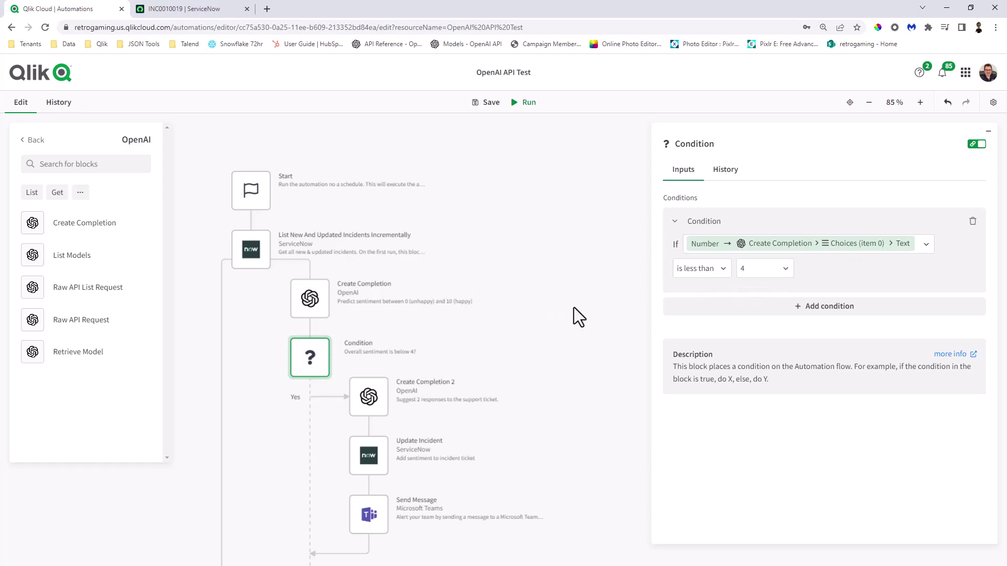
Read the Create Completion 2 prompt that drafts a support-engineer reply.
left_click(360, 408)
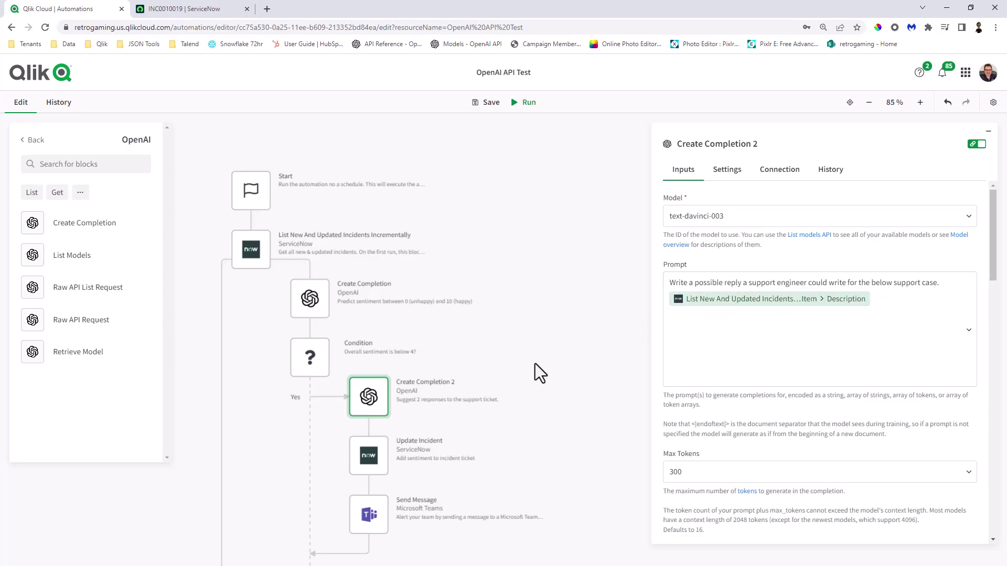
scroll(454, 385, "down", 1)
Inspect Update Incident's comments field mapping Create Completion 2's two example responses, then open Send Message.
left_click(384, 401)
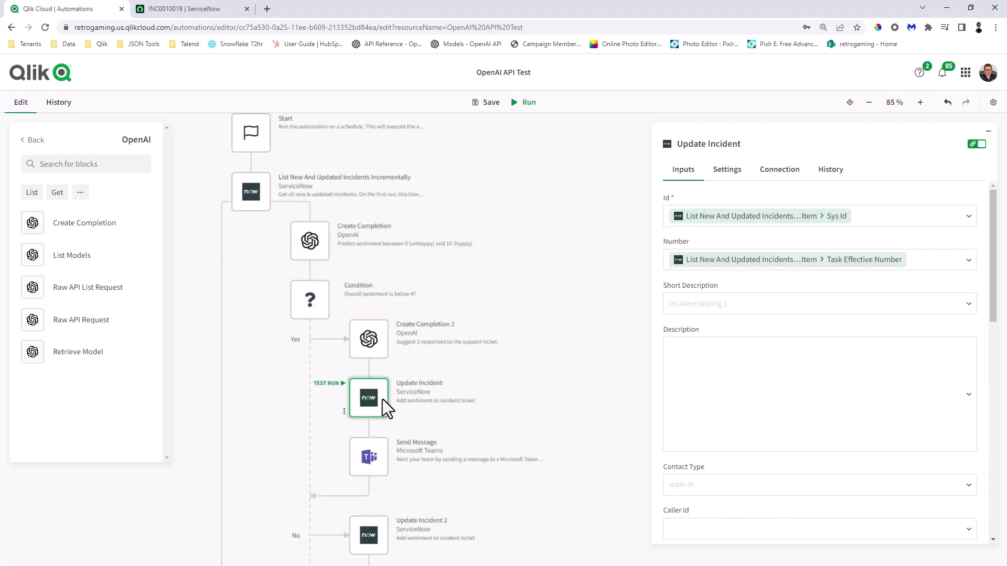
scroll(726, 309, "down", 1)
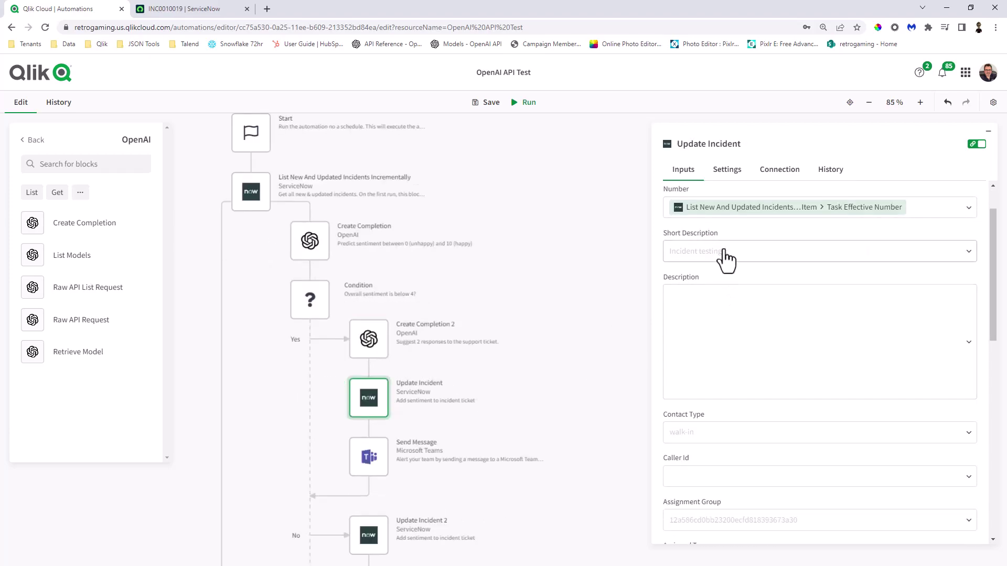
scroll(729, 258, "up", 1)
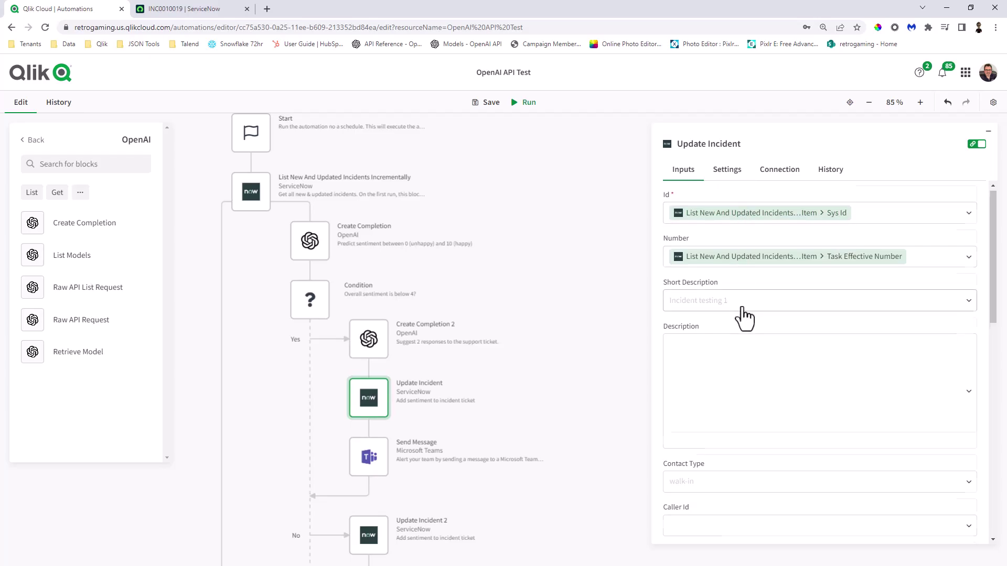
scroll(741, 313, "down", 6)
scroll(755, 298, "down", 5)
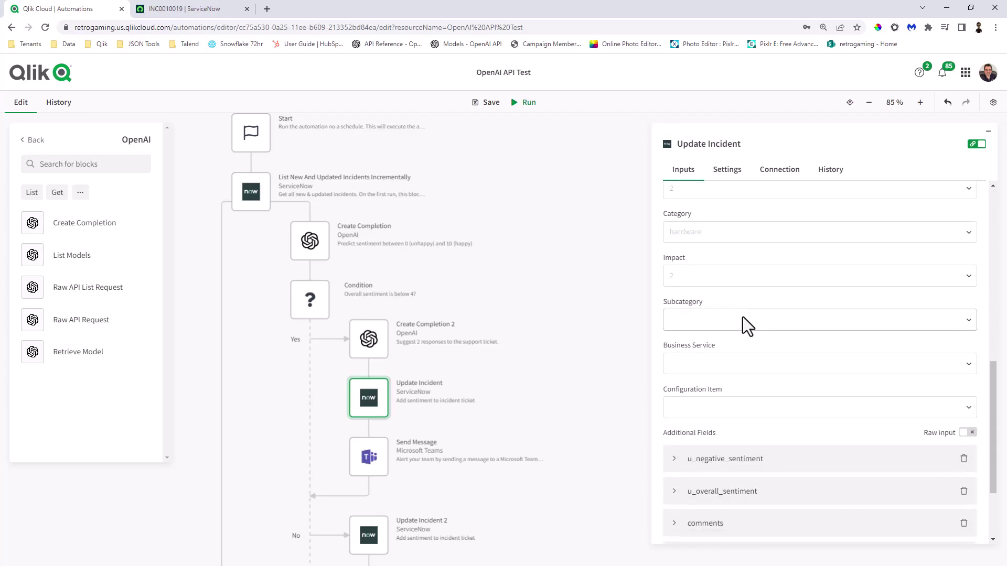
left_click(706, 415)
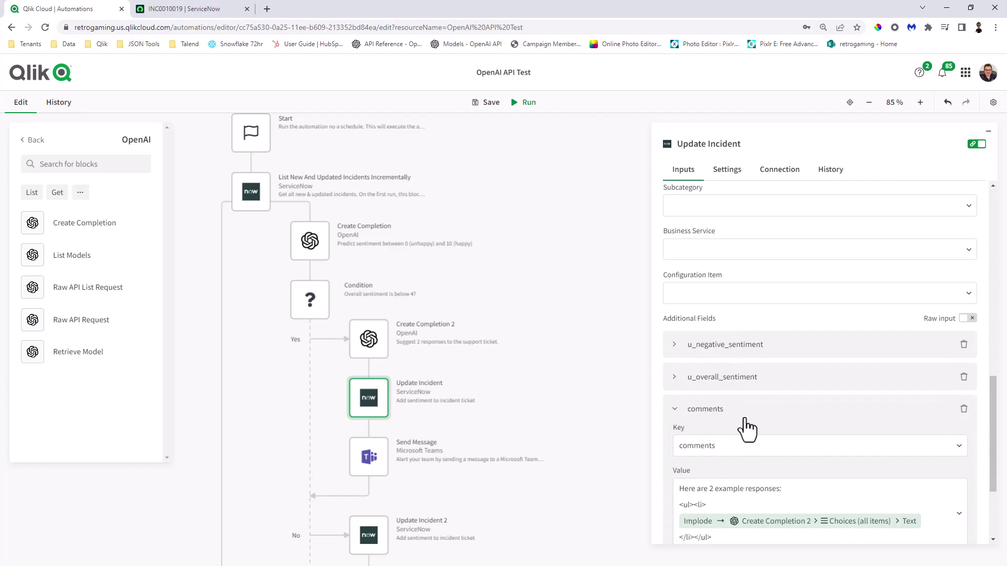
scroll(742, 449, "down", 1)
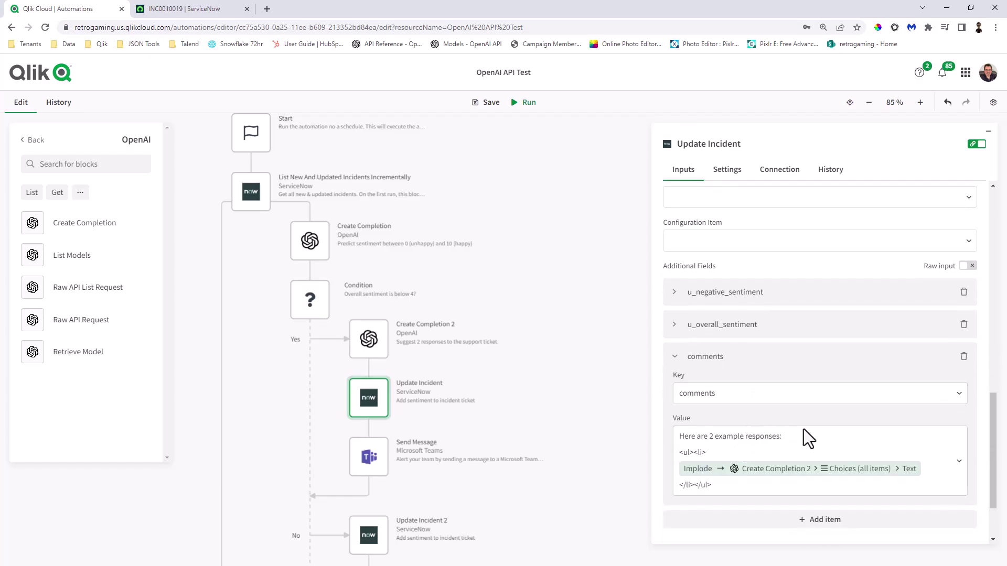
scroll(937, 477, "down", 1)
scroll(937, 478, "down", 1)
left_click(961, 392)
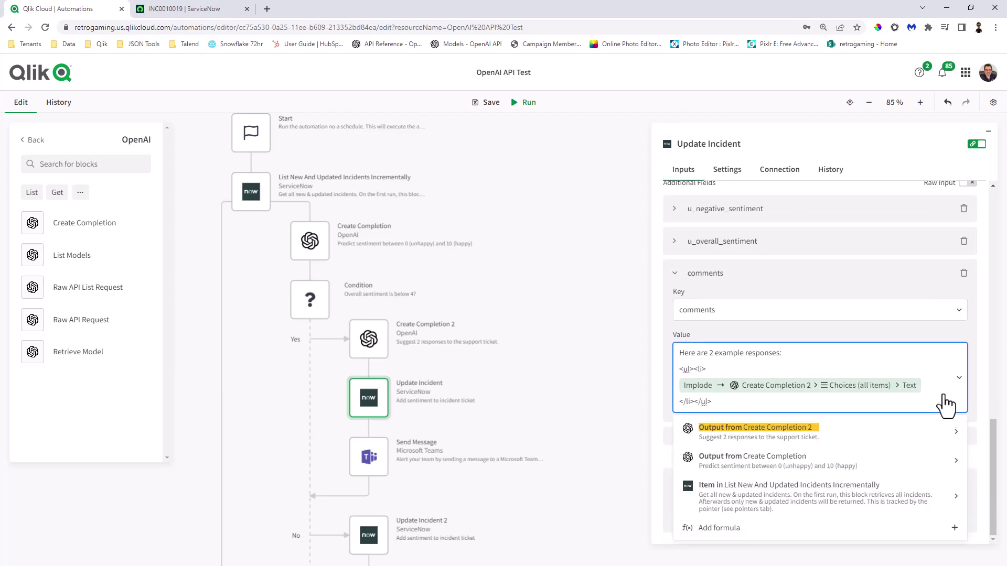
left_click(918, 374)
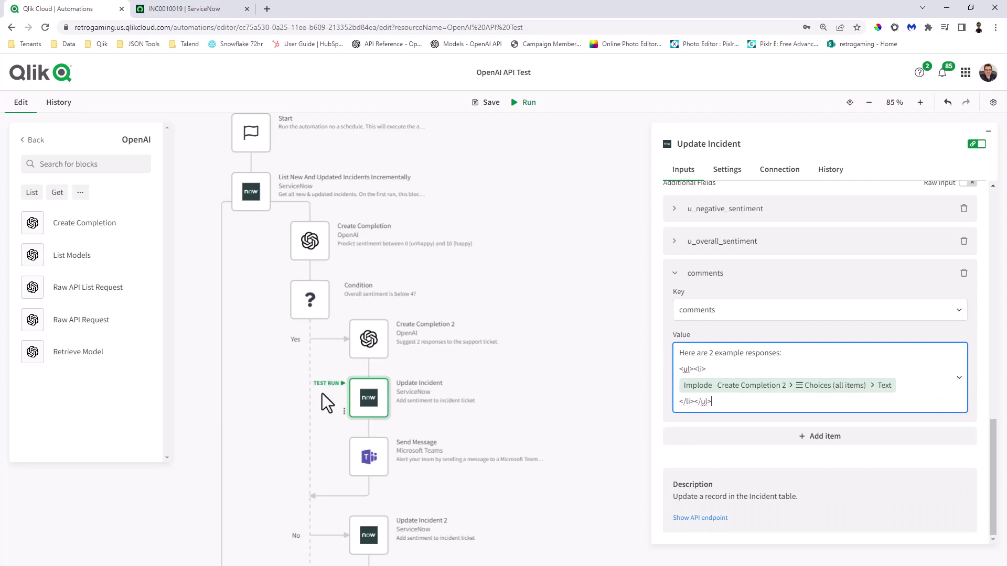
left_click(374, 449)
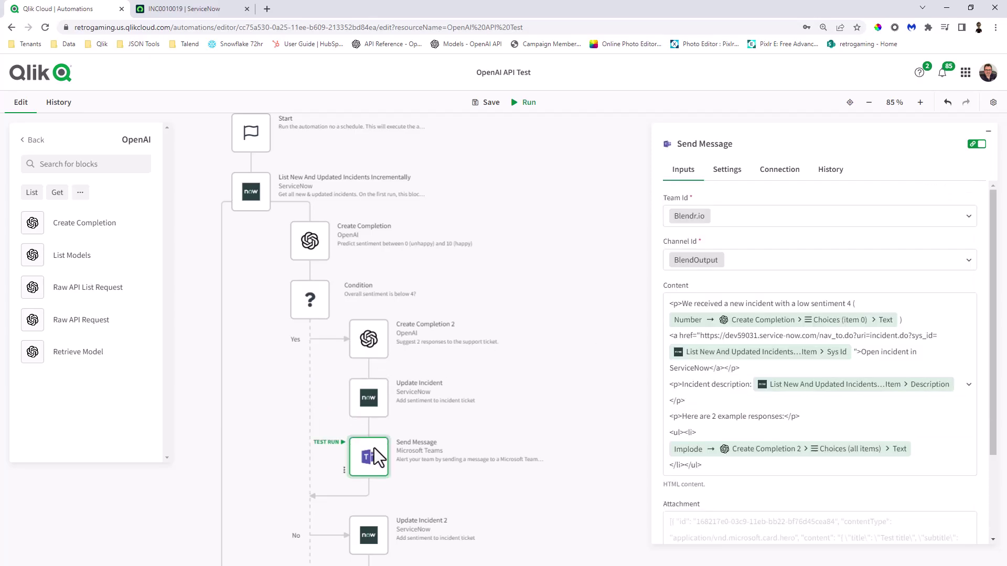
scroll(436, 439, "down", 1)
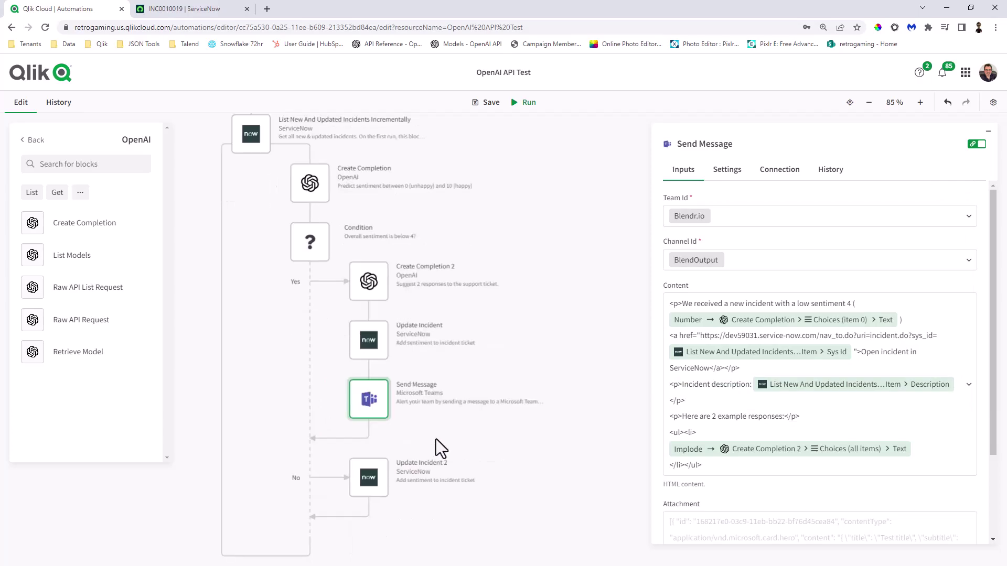
scroll(504, 423, "up", 1)
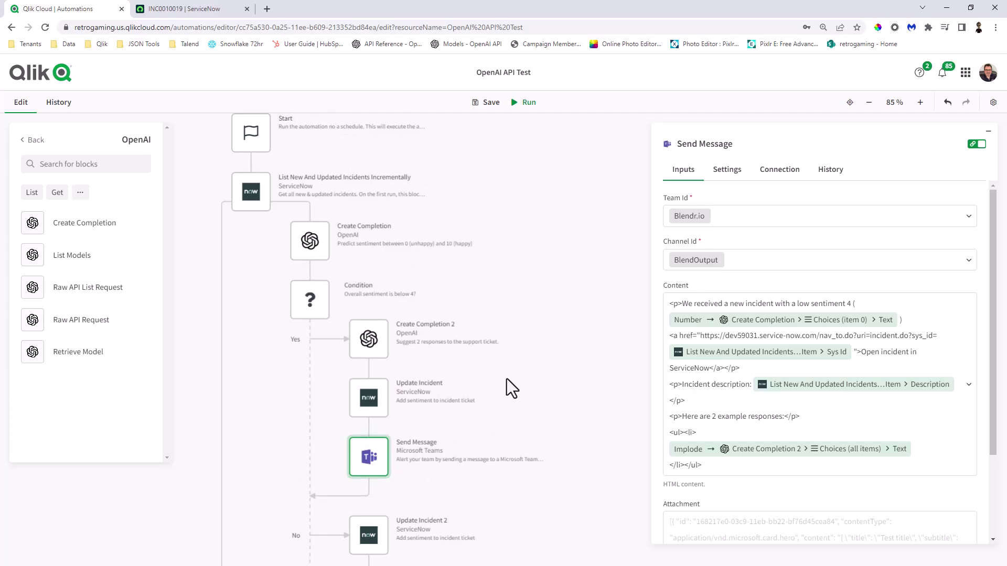
scroll(529, 384, "up", 1)
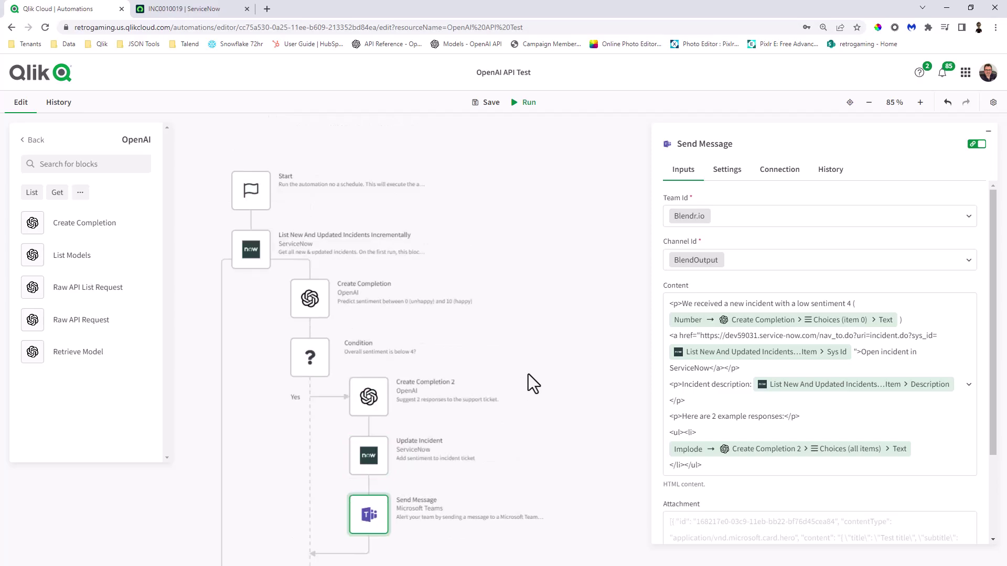